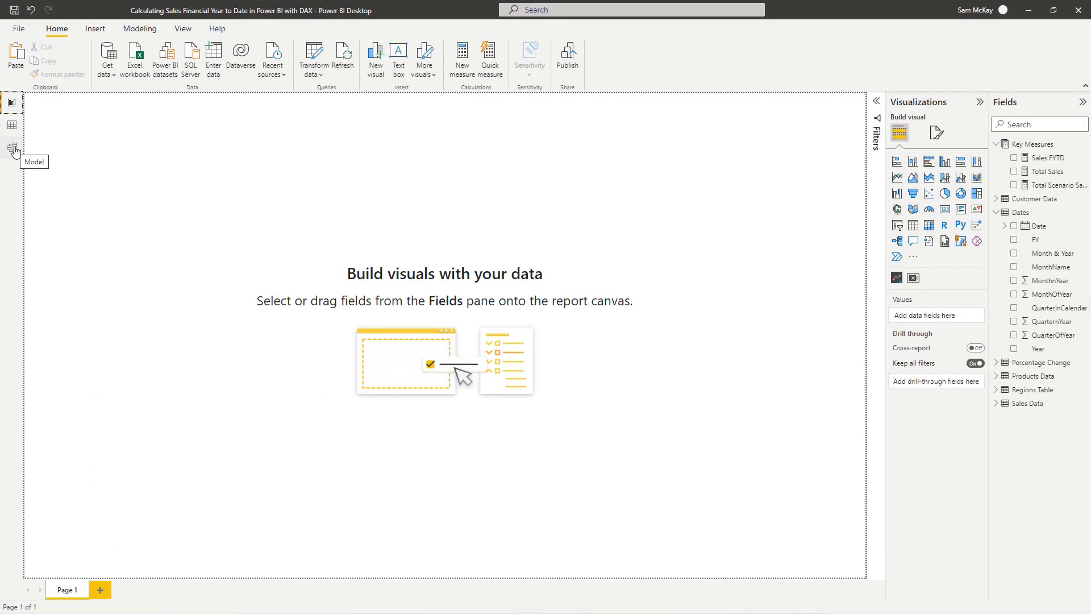
- In the model diagram, move the Percentage Change table card right and select Sales Data's Total Revenue column
{"action": "left_click", "coordinate": [13, 149]}
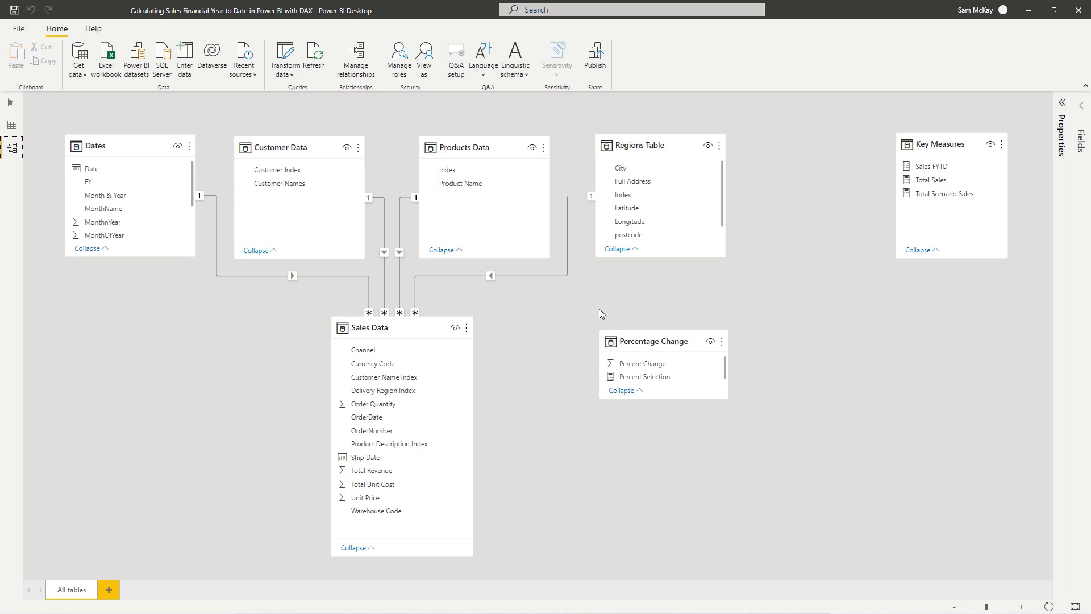
{"action": "left_click_drag", "start_coordinate": [637, 342], "coordinate": [935, 338]}
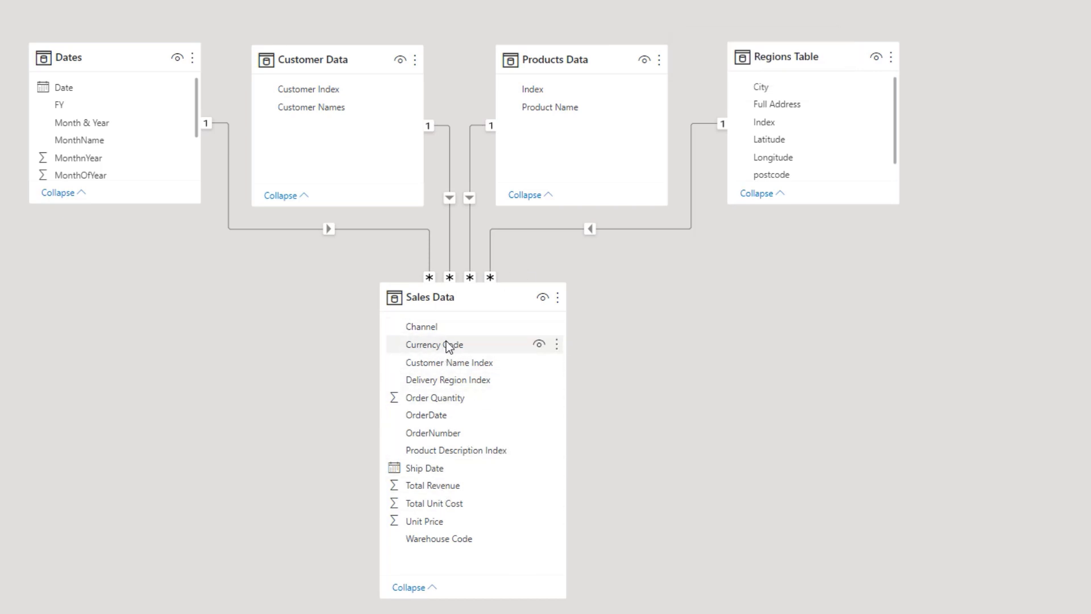
{"action": "left_click", "coordinate": [456, 484]}
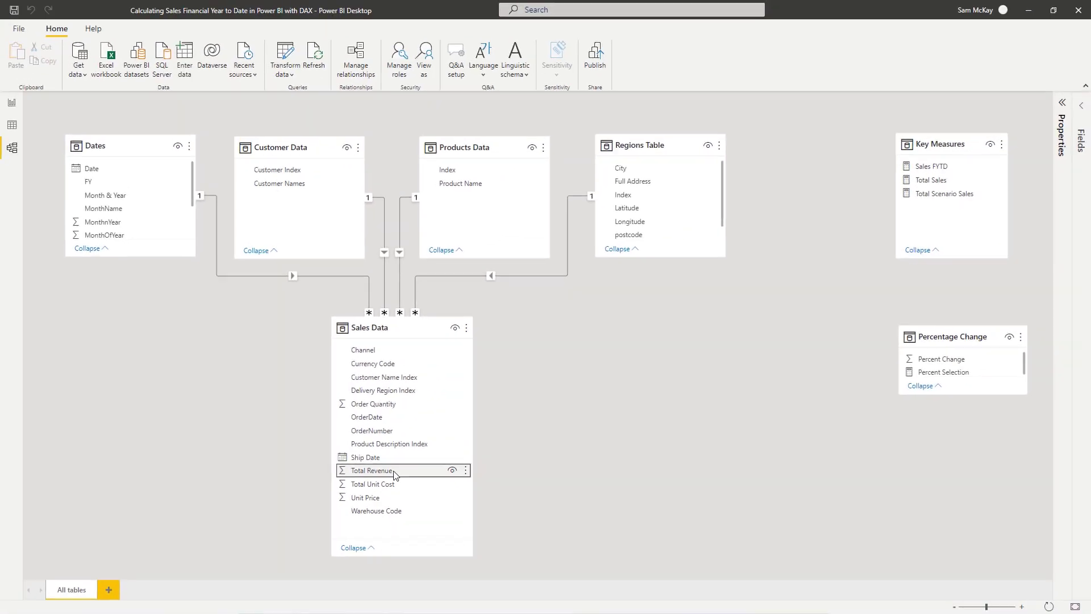
- Back on the report page, add Total Sales as a table visual broken down by Month & Year
{"action": "left_click", "coordinate": [11, 102]}
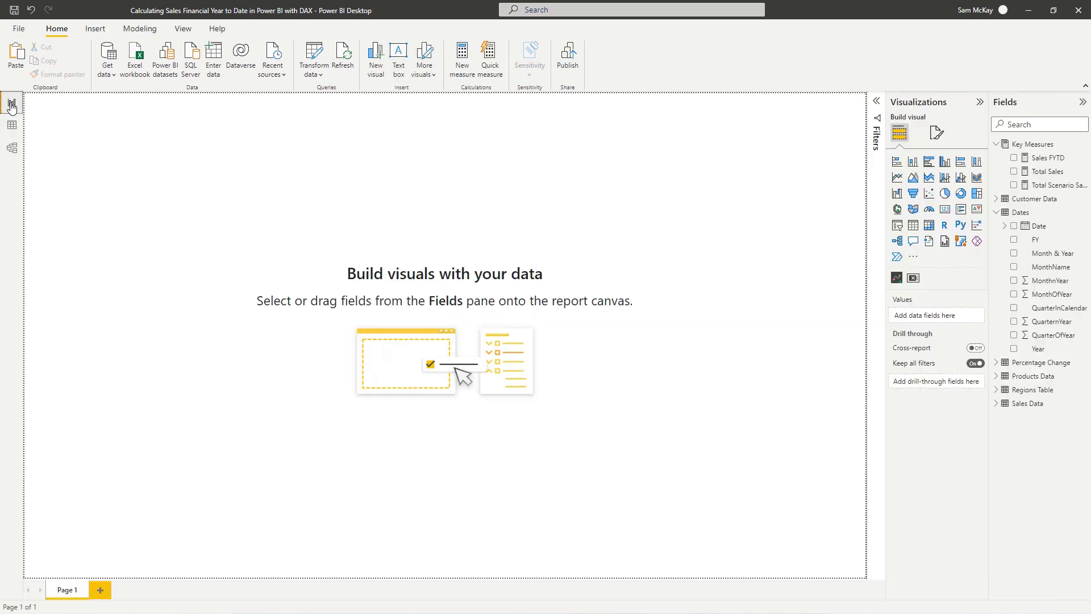
{"action": "left_click_drag", "start_coordinate": [1045, 171], "coordinate": [393, 227]}
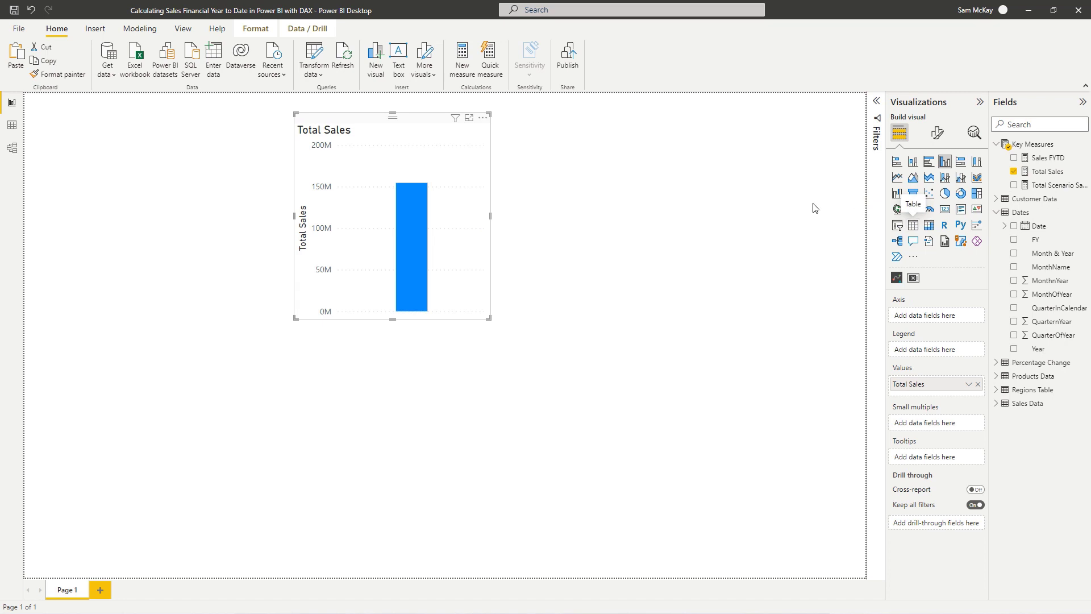
{"action": "left_click_drag", "start_coordinate": [429, 124], "coordinate": [469, 193]}
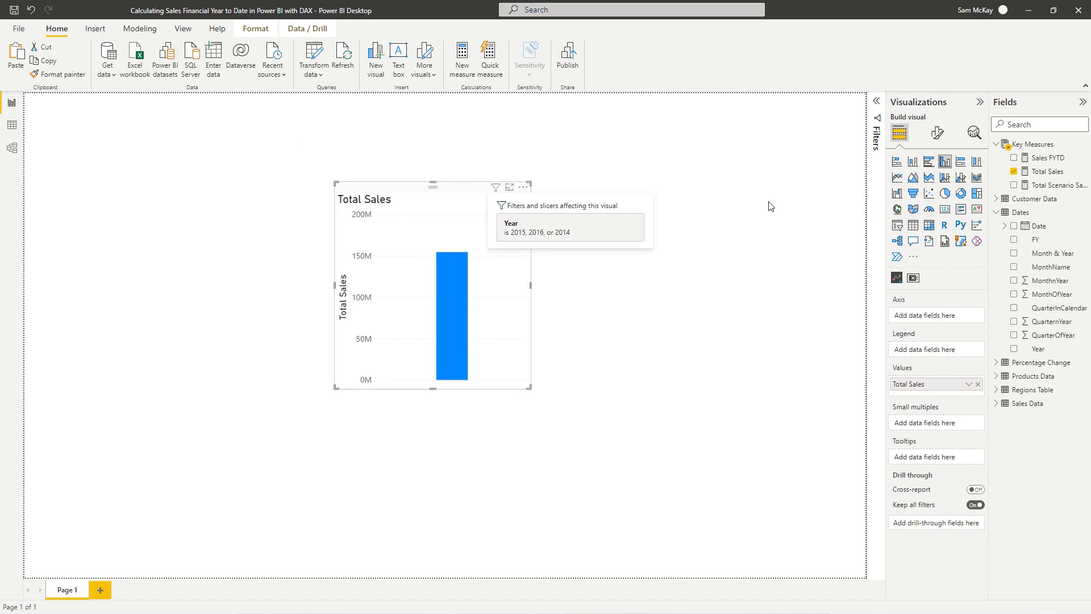
{"action": "left_click", "coordinate": [914, 225]}
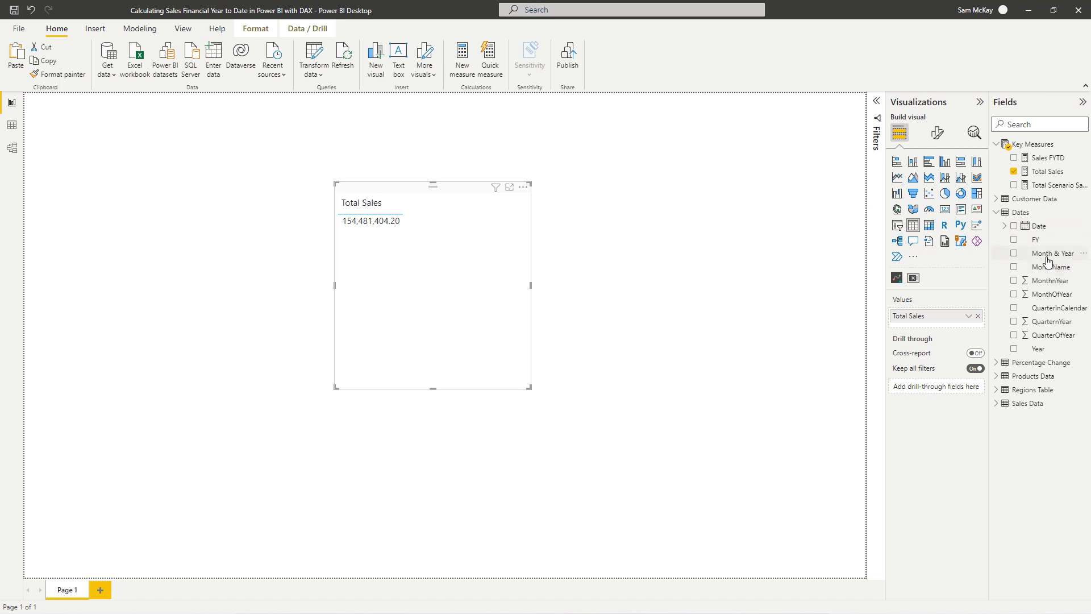
{"action": "left_click_drag", "start_coordinate": [1045, 255], "coordinate": [1027, 267]}
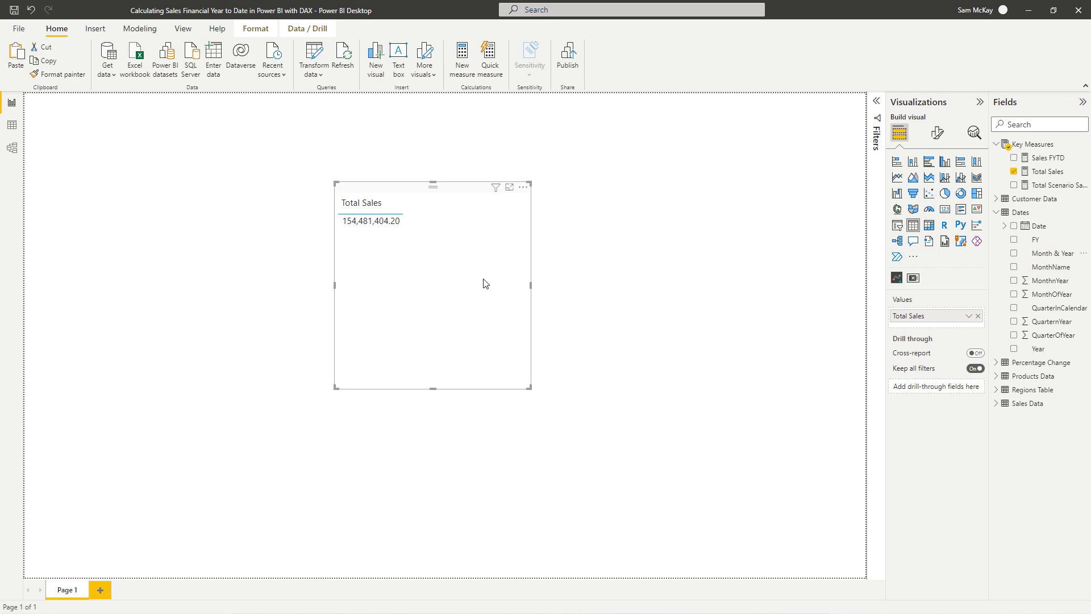
{"action": "left_click_drag", "start_coordinate": [1051, 254], "coordinate": [949, 315]}
- Enlarge and widen the table, toggling the Month & Year sort back to oldest first
{"action": "left_click_drag", "start_coordinate": [476, 196], "coordinate": [467, 192]}
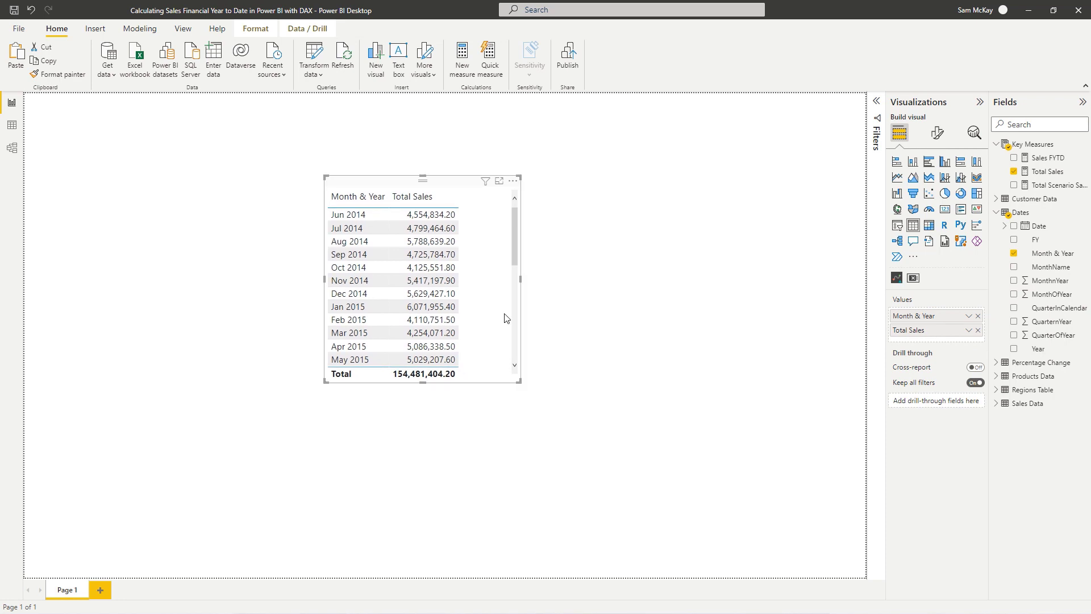
{"action": "left_click_drag", "start_coordinate": [519, 383], "coordinate": [630, 515]}
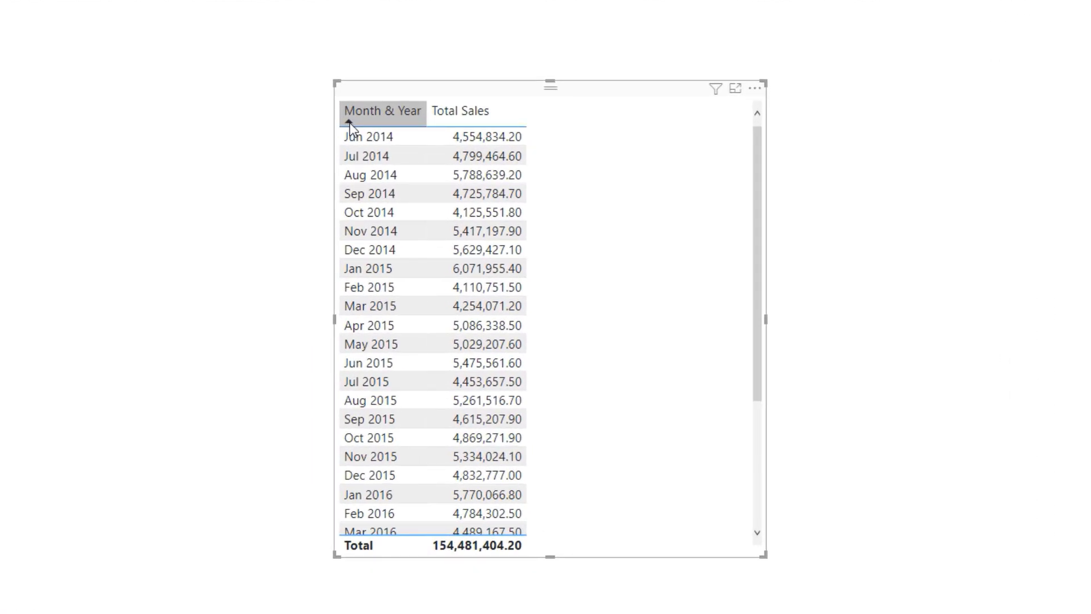
{"action": "left_click", "coordinate": [349, 123]}
{"action": "left_click", "coordinate": [349, 123]}
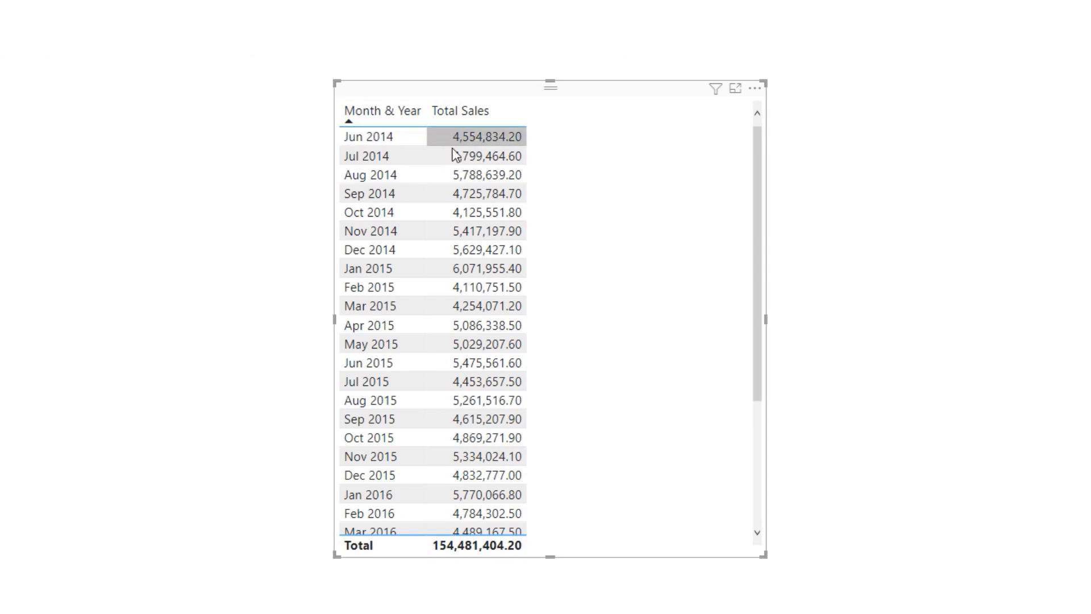
{"action": "left_click_drag", "start_coordinate": [756, 176], "coordinate": [650, 514]}
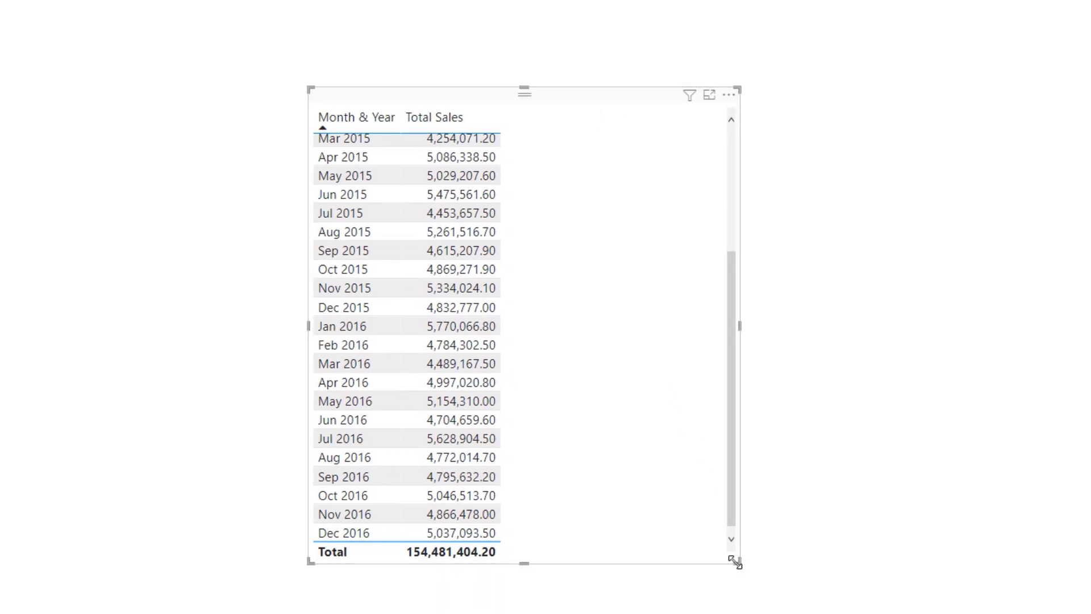
{"action": "left_click_drag", "start_coordinate": [735, 564], "coordinate": [888, 564]}
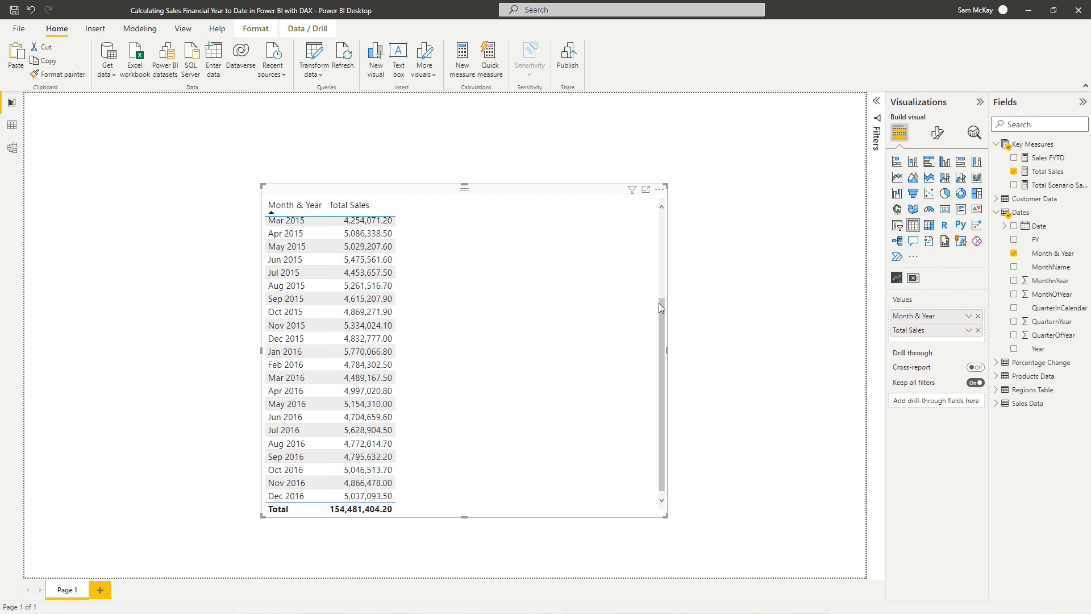
{"action": "scroll", "coordinate": [659, 302], "scroll_direction": "up", "scroll_amount": 5}
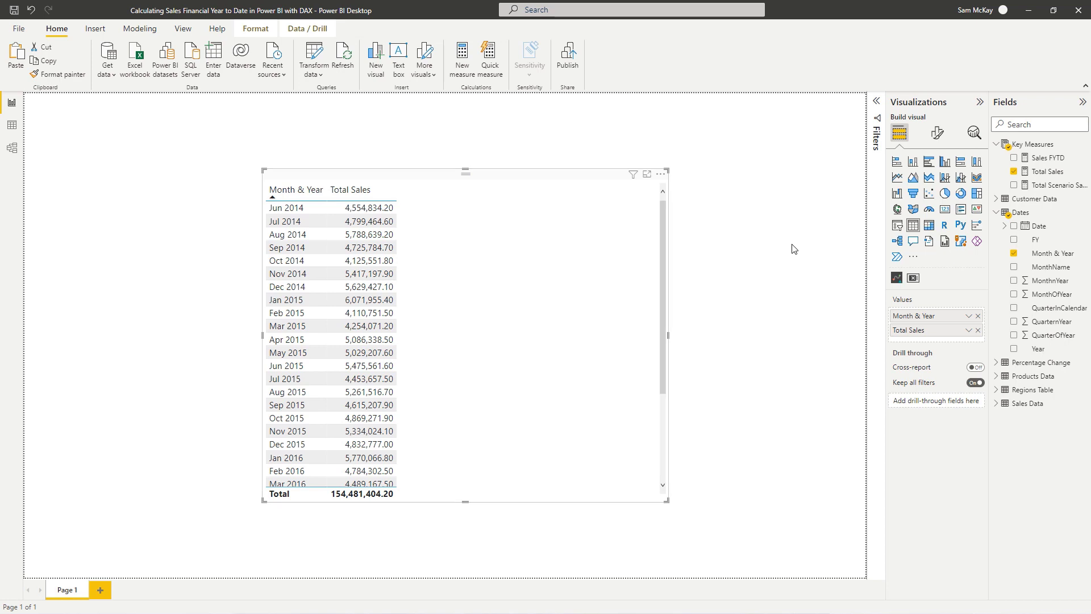
{"action": "left_click", "coordinate": [1048, 170]}
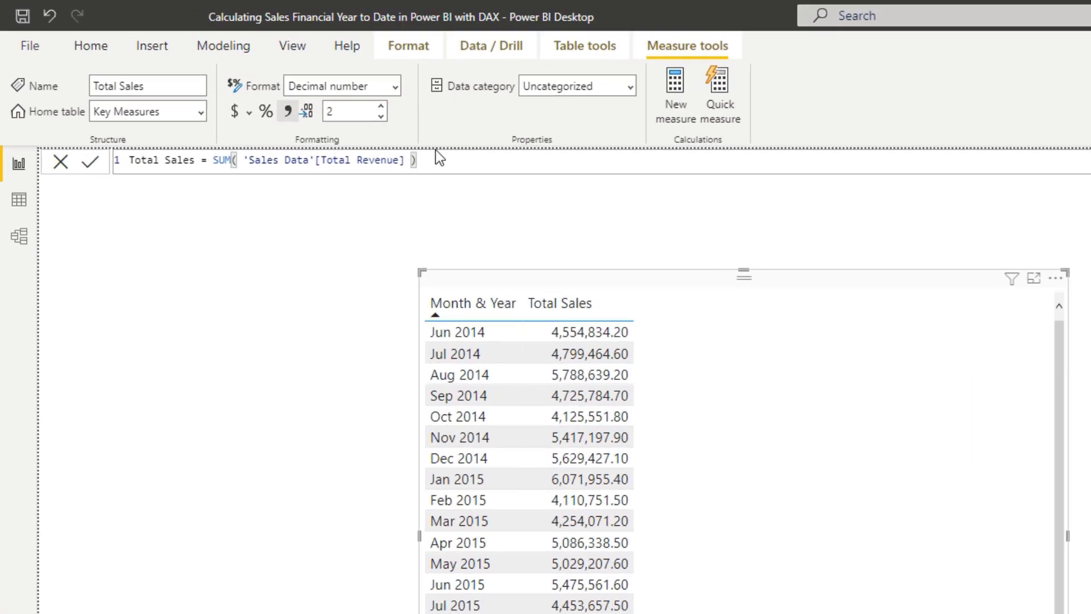
{"action": "left_click_drag", "start_coordinate": [258, 102], "coordinate": [208, 102]}
{"action": "left_click_drag", "start_coordinate": [405, 208], "coordinate": [574, 203]}
{"action": "left_click", "coordinate": [278, 205]}
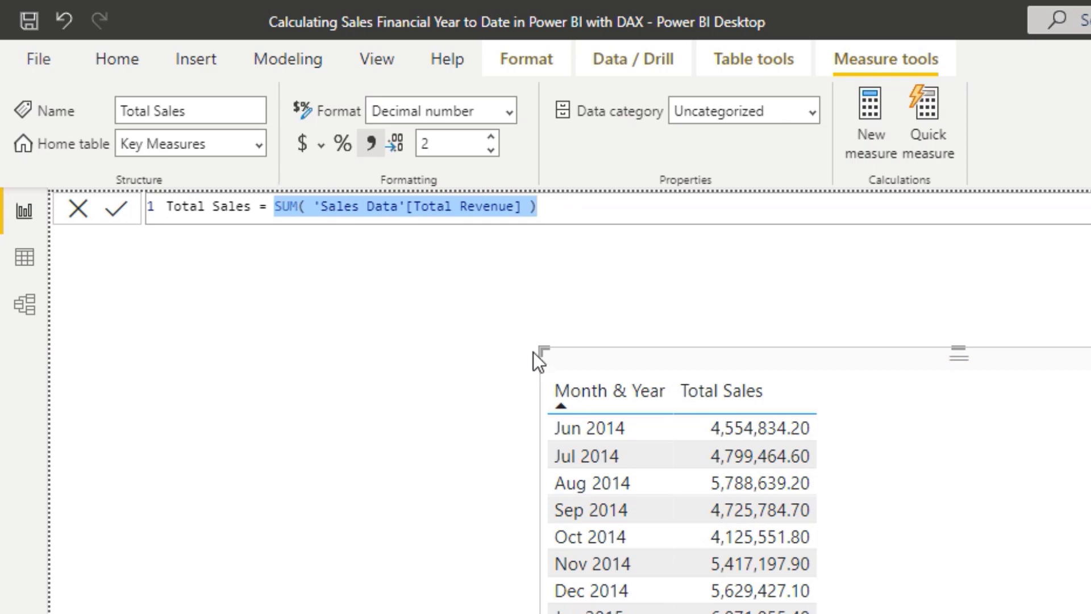
{"action": "left_click", "coordinate": [857, 298]}
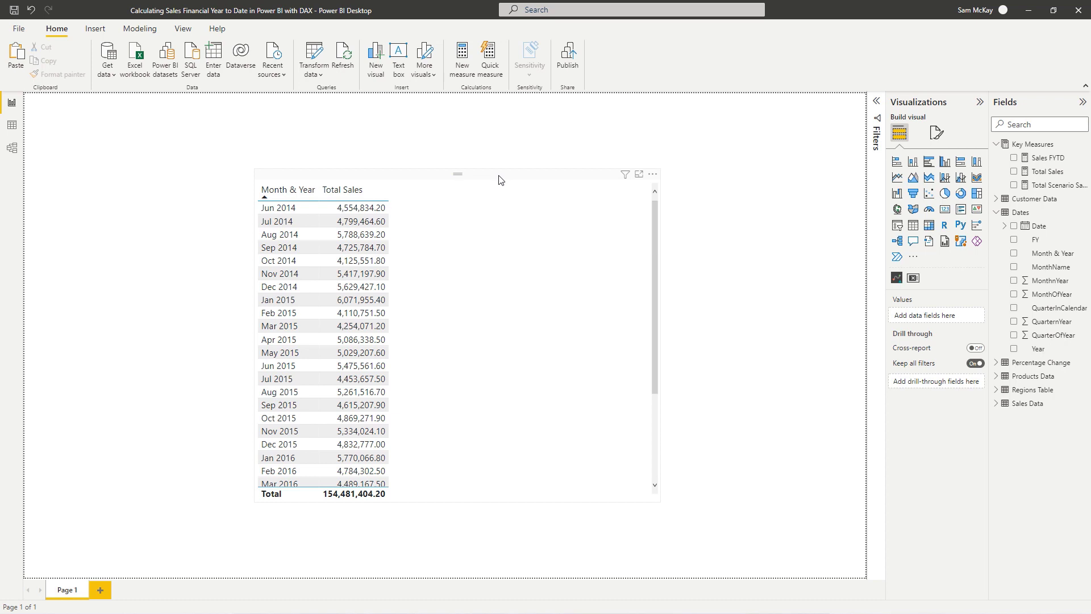
- In Key Measures, create Sales YTD = CALCULATE([Total Sales], DATESYTD(Dates[Date]))
{"action": "left_click", "coordinate": [1053, 173]}
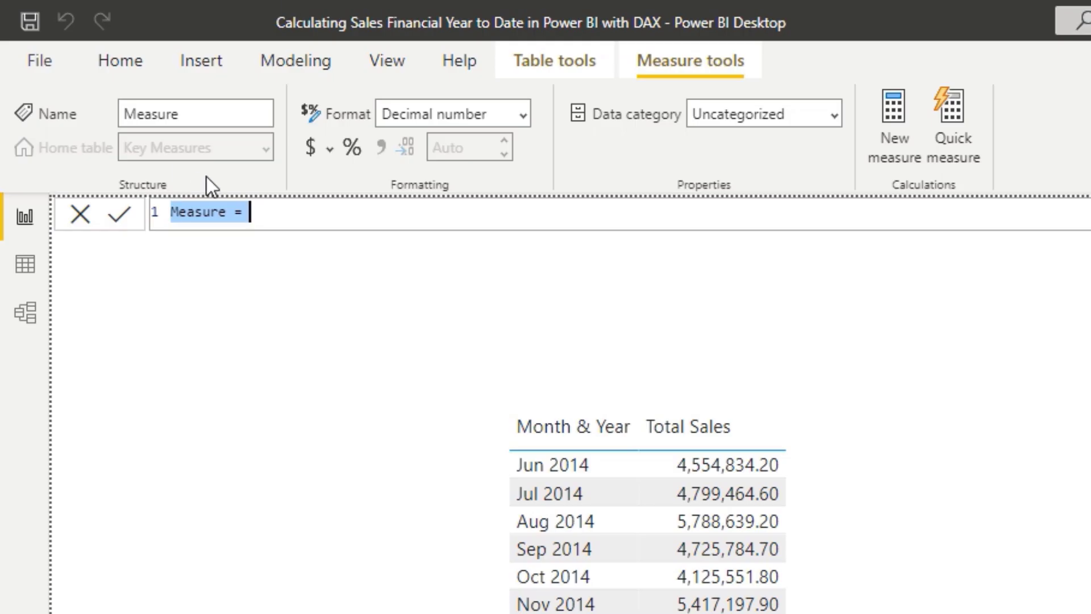
{"action": "type", "text": "Sales YTD"}
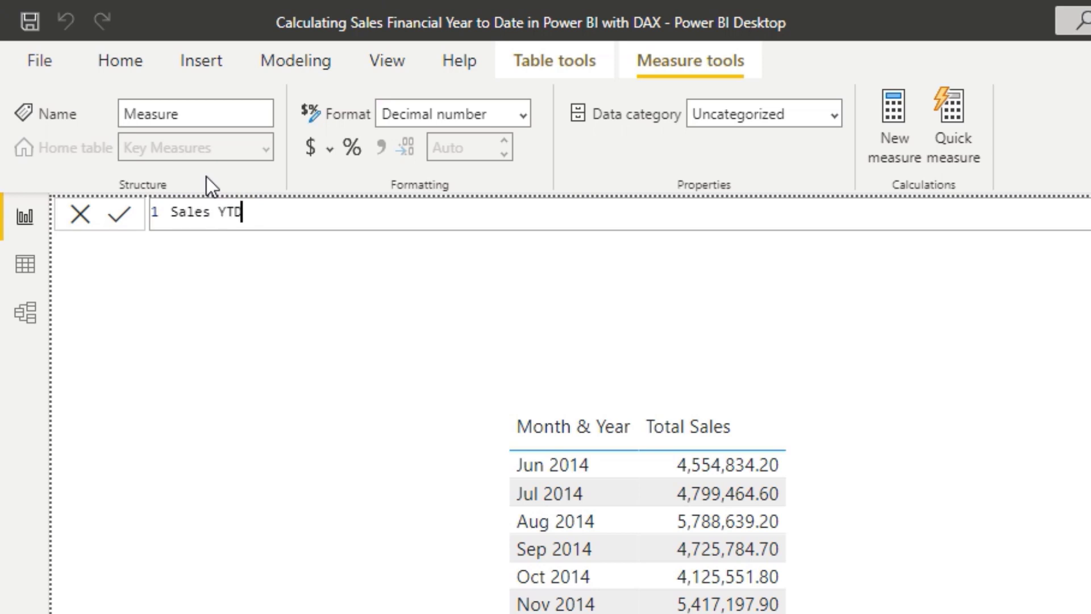
{"action": "type", "text": " = Cal"}
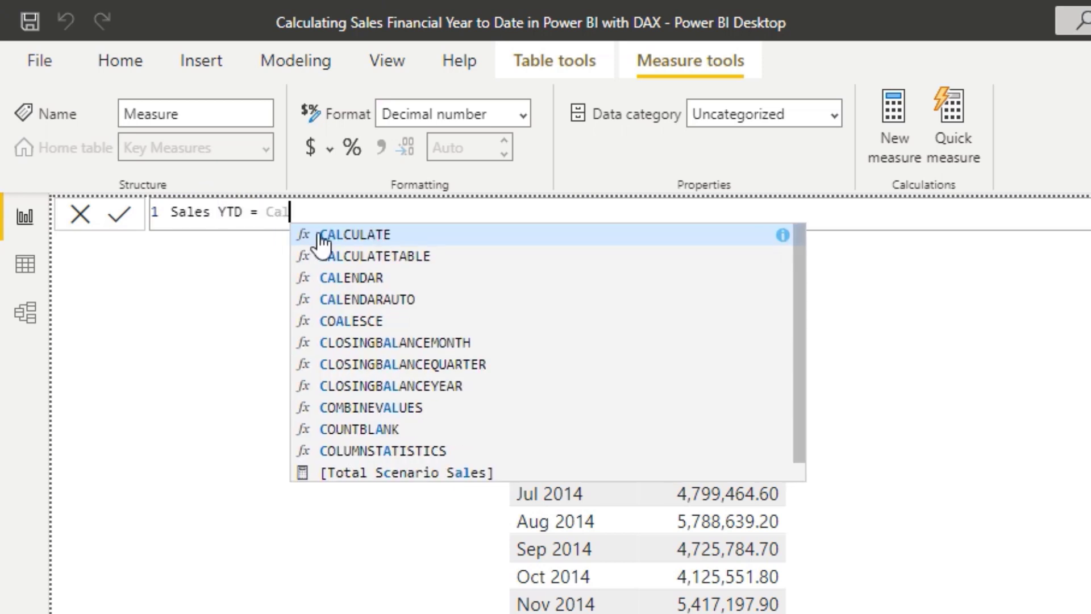
{"action": "left_click", "coordinate": [322, 238]}
{"action": "type", "text": "Total S"}
{"action": "key", "text": "Tab"}
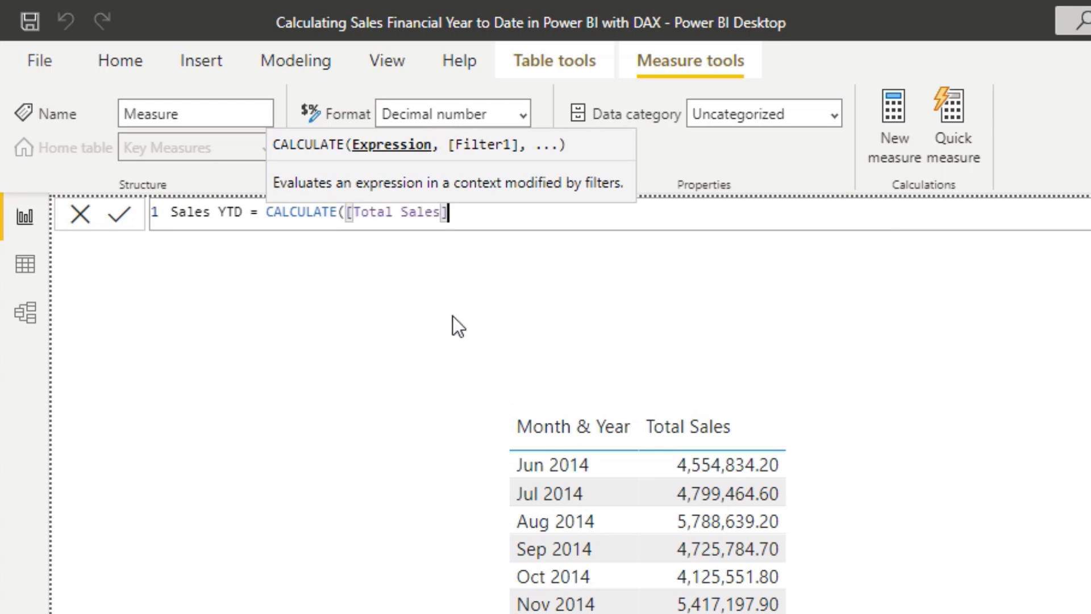
{"action": "type", "text": ","}
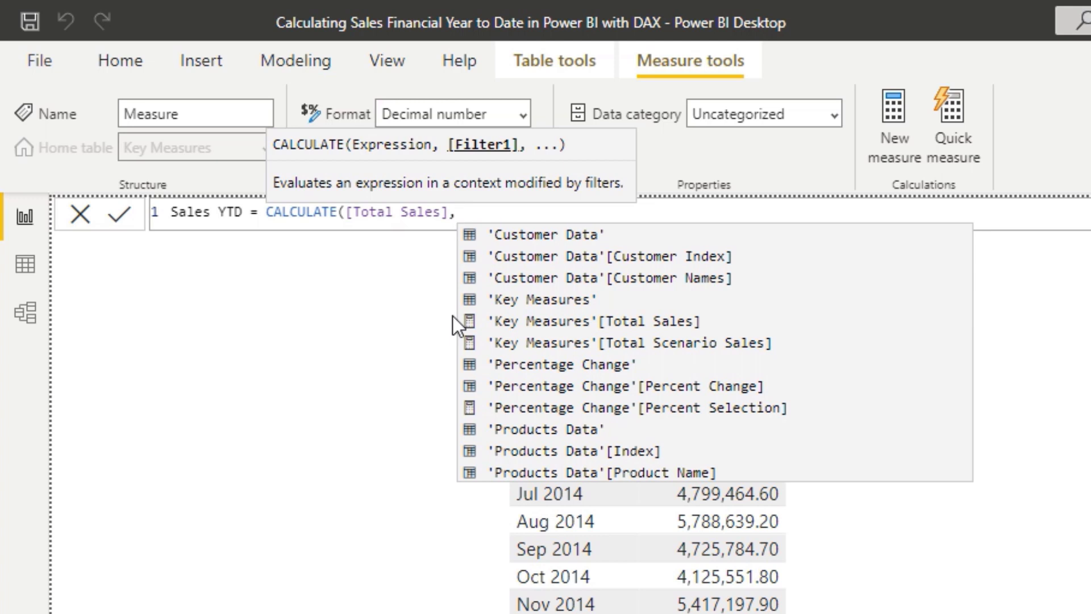
{"action": "type", "text": "YTD"}
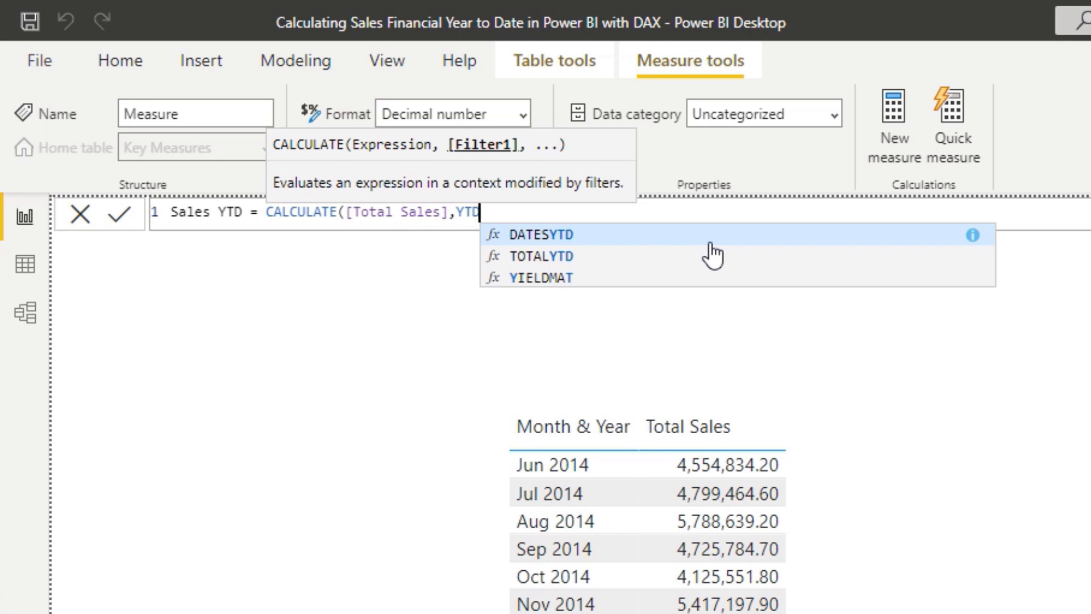
{"action": "left_click", "coordinate": [693, 236]}
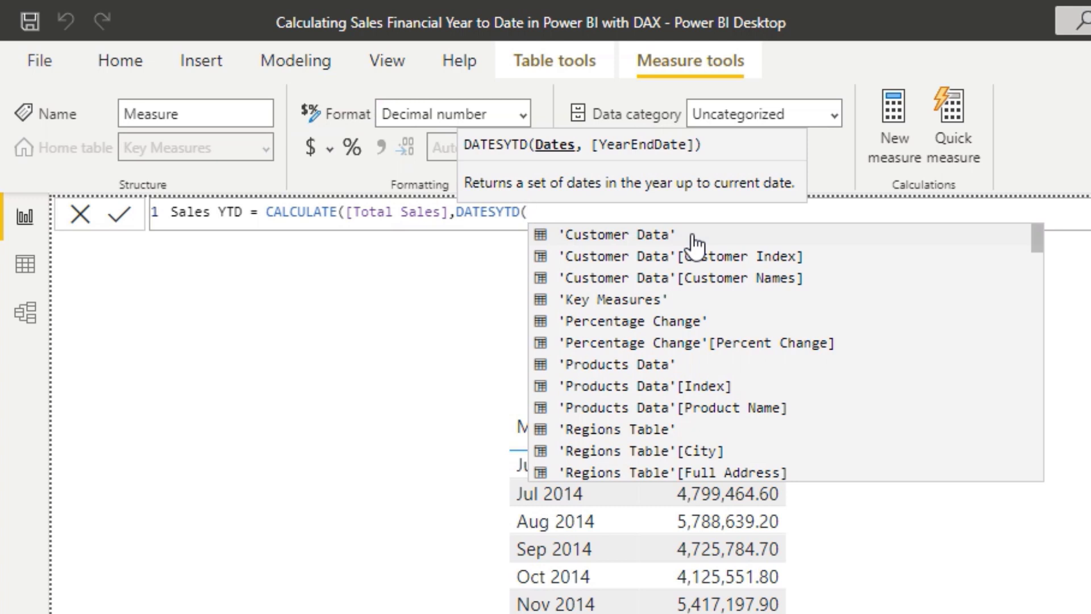
{"action": "type", "text": "Dates"}
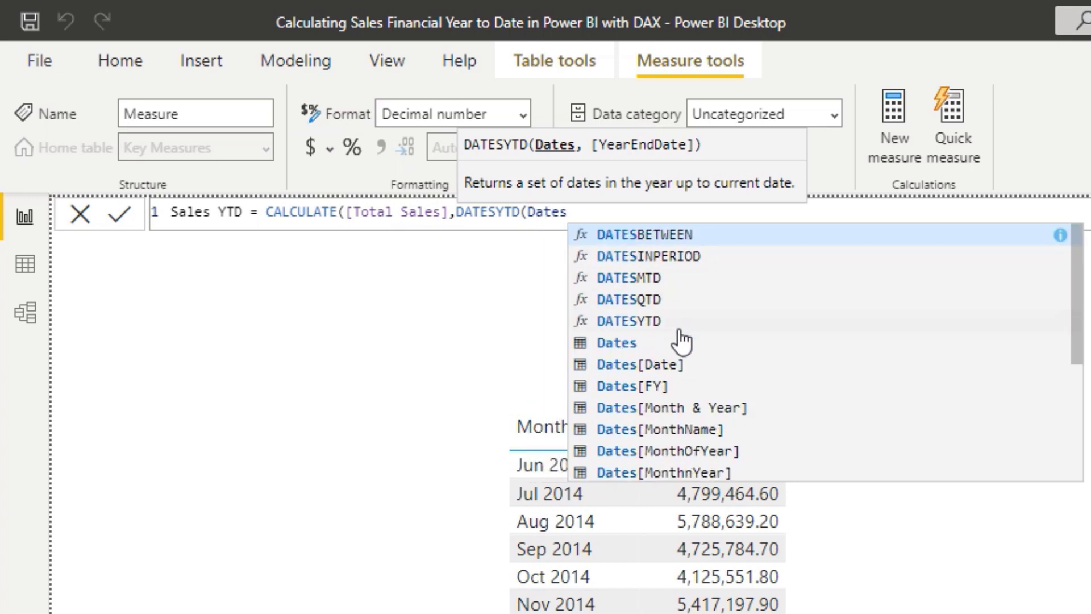
{"action": "left_click", "coordinate": [674, 365]}
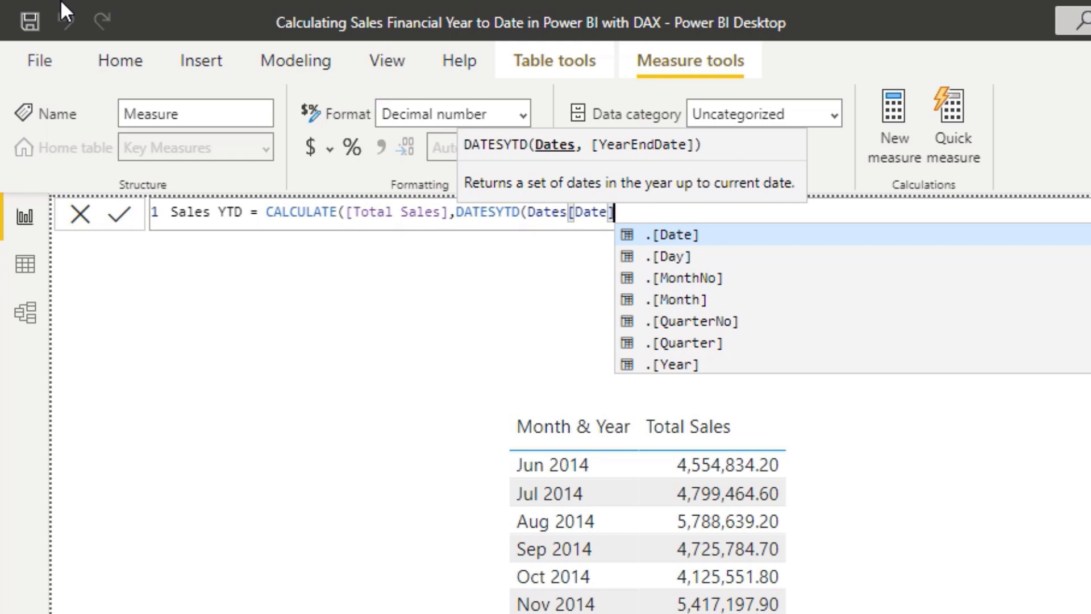
{"action": "type", "text": "))"}
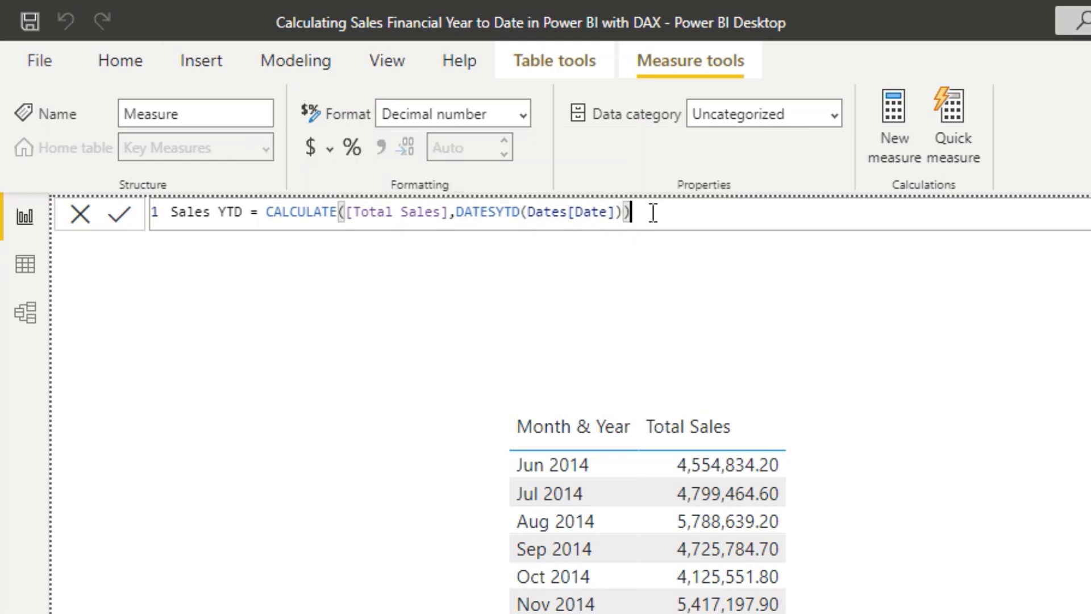
{"action": "key", "text": "Return"}
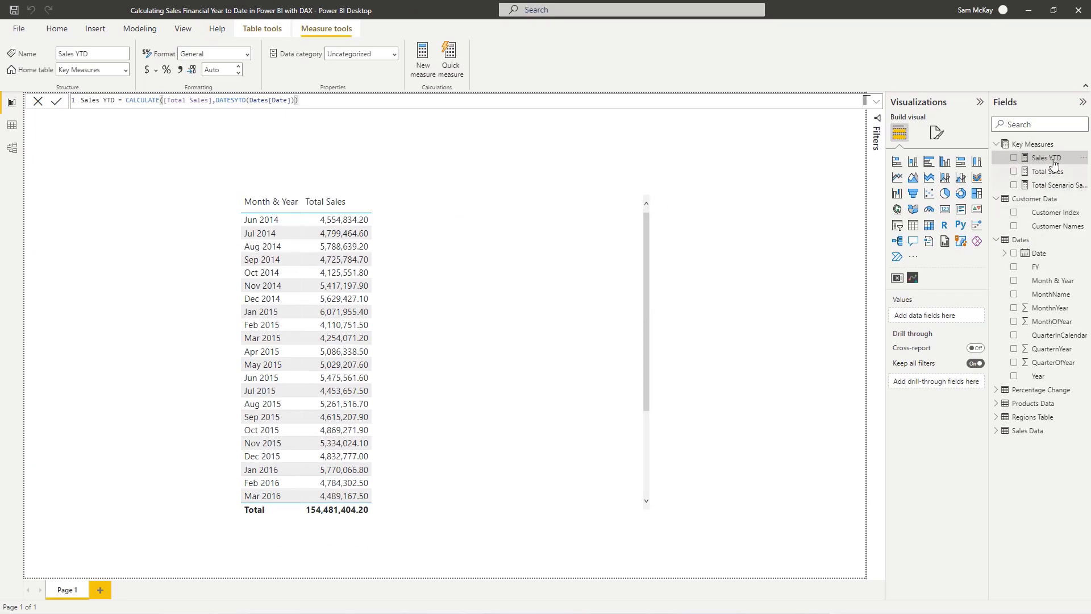
- Add Sales YTD to the table, then place the cursor before YTD in the measure name
{"action": "left_click_drag", "start_coordinate": [1049, 171], "coordinate": [610, 338]}
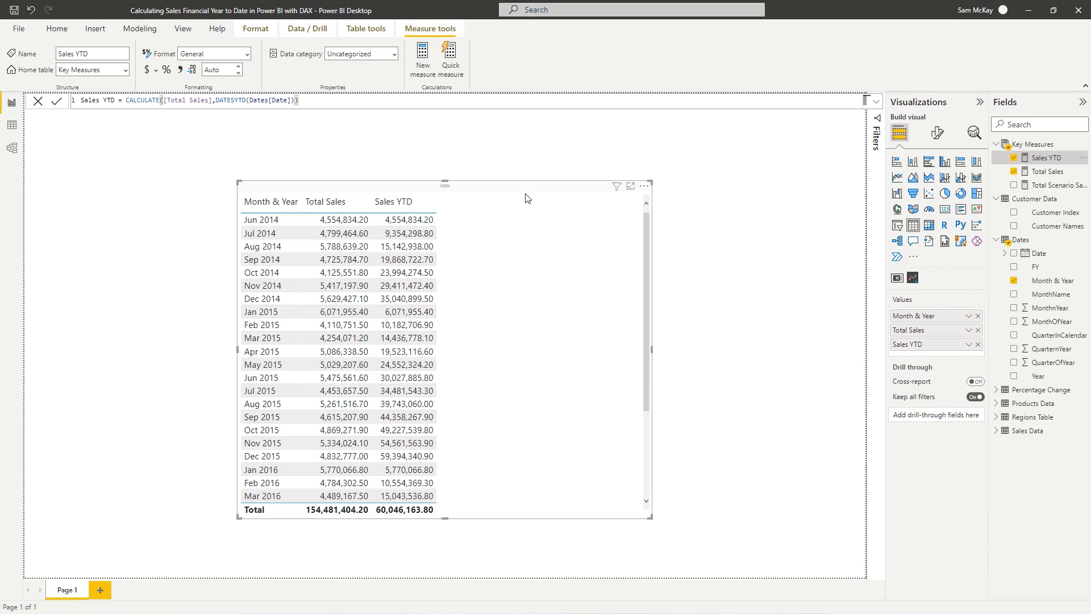
{"action": "left_click", "coordinate": [104, 101]}
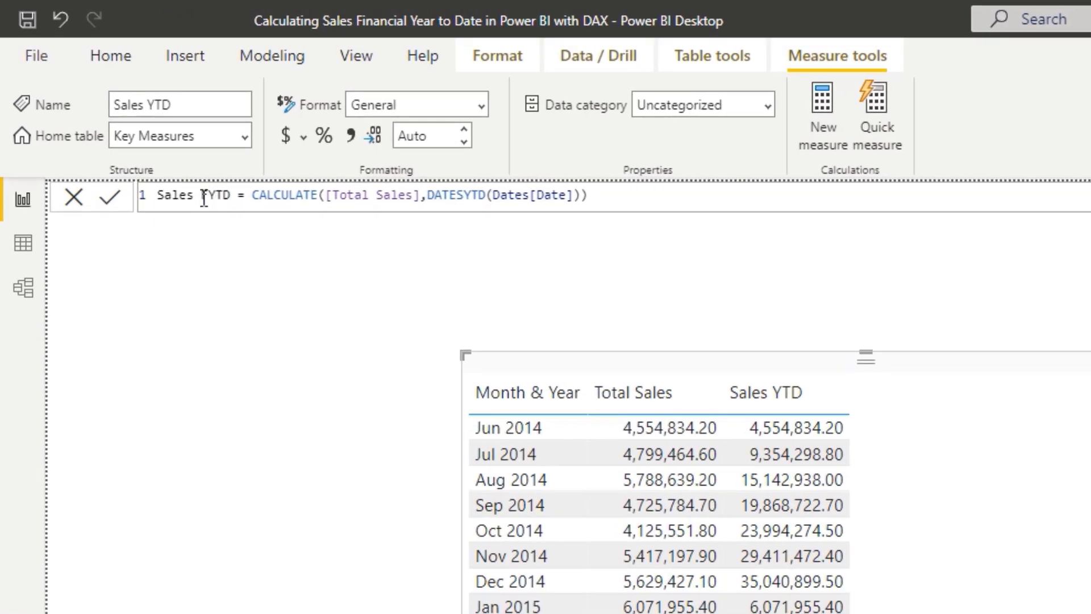
- Rename the measure to Sales FYTD and give DATESYTD a "30/6" year-end argument
{"action": "type", "text": "F"}
{"action": "left_click", "coordinate": [573, 194]}
{"action": "type", "text": ","}
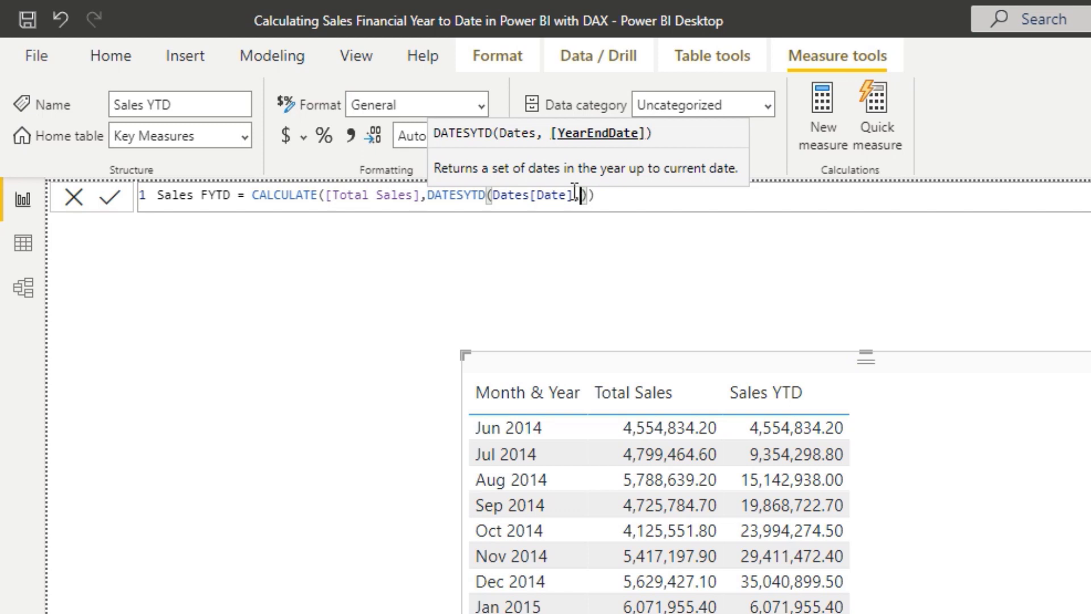
{"action": "type", "text": "\"30/6\""}
{"action": "left_click", "coordinate": [658, 195]}
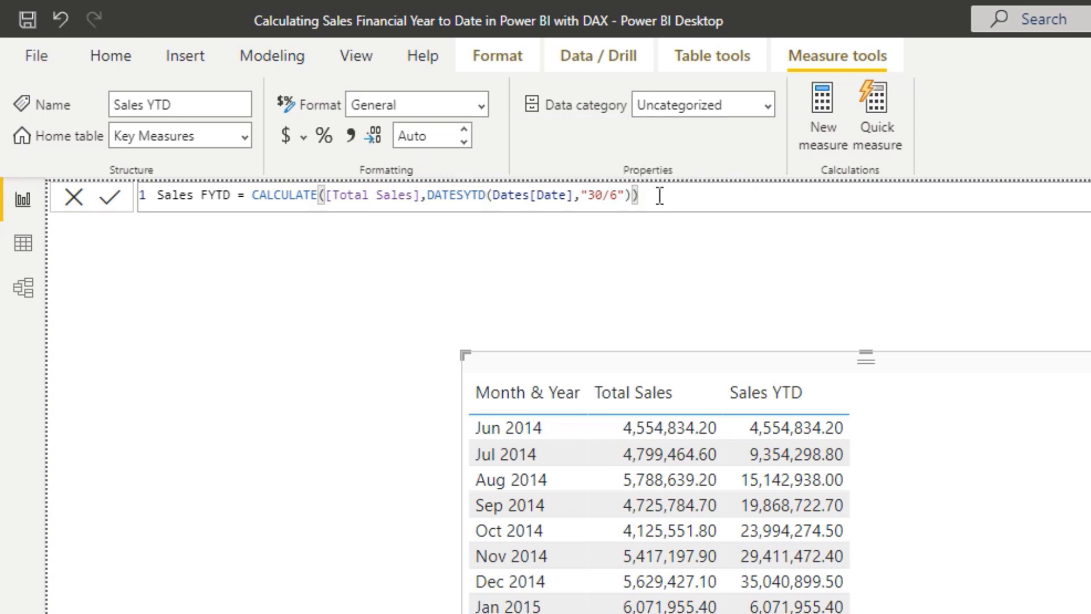
{"action": "key", "text": "Return"}
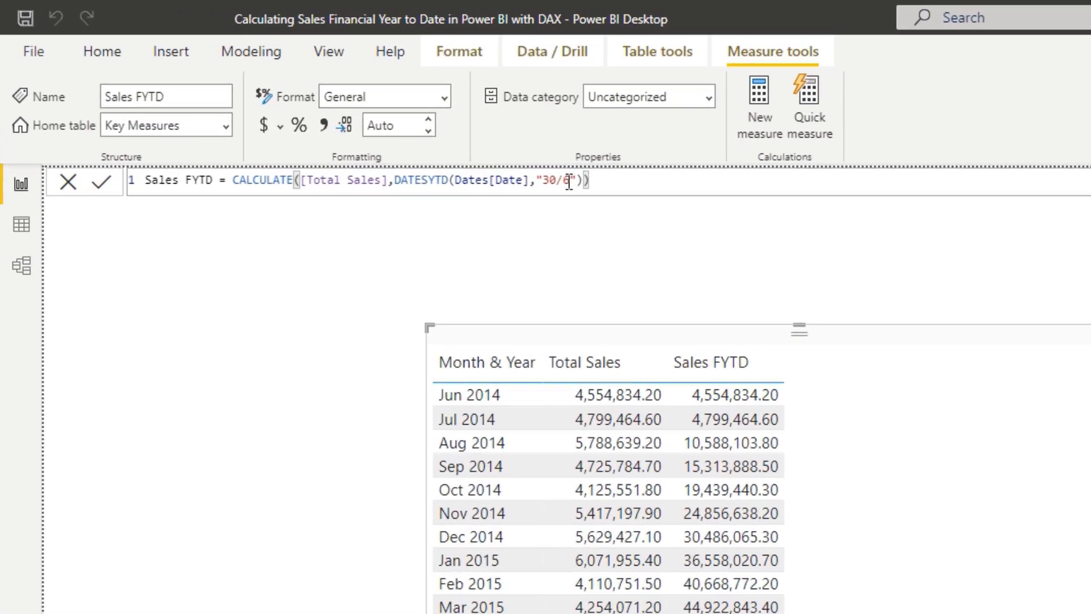
- Change the DATESYTD year-end date from "30/6" to "31/3" and commit the formula
{"action": "key", "text": "BackSpace"}
{"action": "type", "text": "3"}
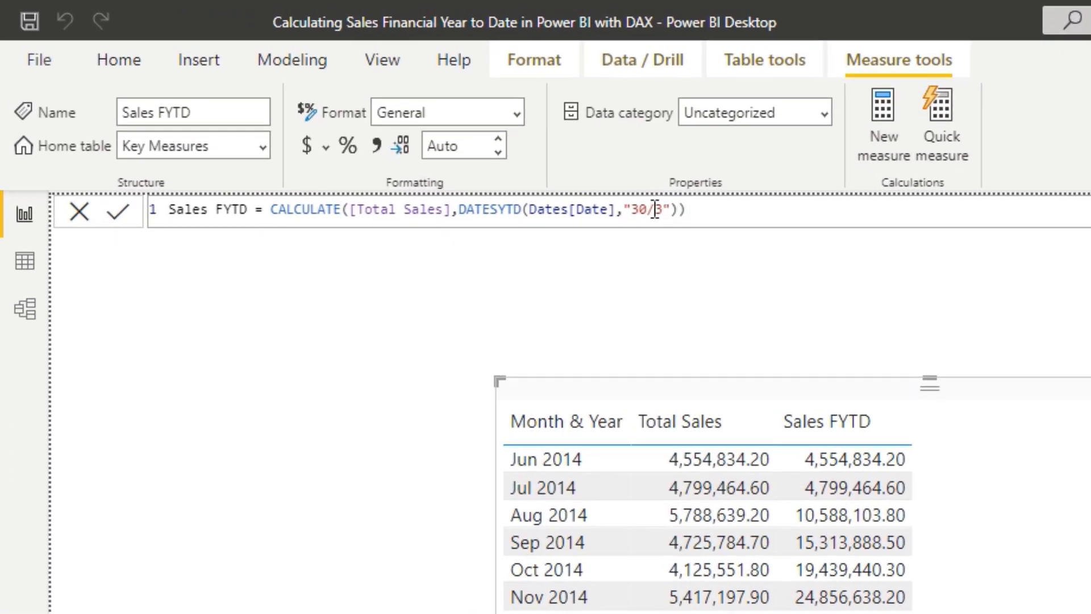
{"action": "left_click", "coordinate": [647, 211]}
{"action": "key", "text": "BackSpace"}
{"action": "type", "text": "1"}
{"action": "left_click", "coordinate": [700, 214]}
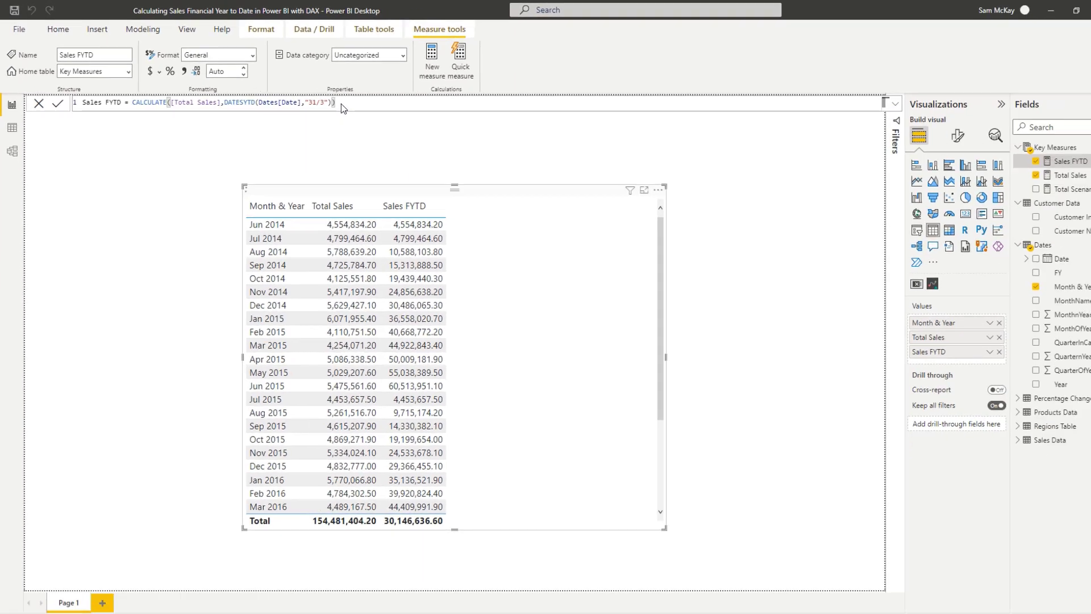
{"action": "key", "text": "Return"}
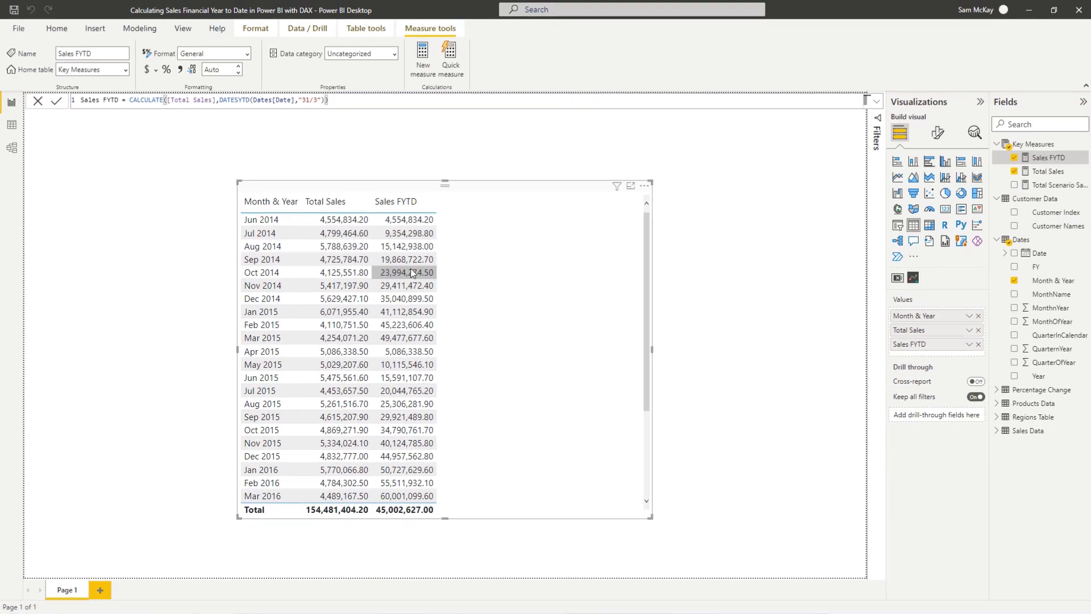
- Move the table to the top-left, shrink it, and duplicate it with copy and paste
{"action": "left_click_drag", "start_coordinate": [466, 193], "coordinate": [288, 167]}
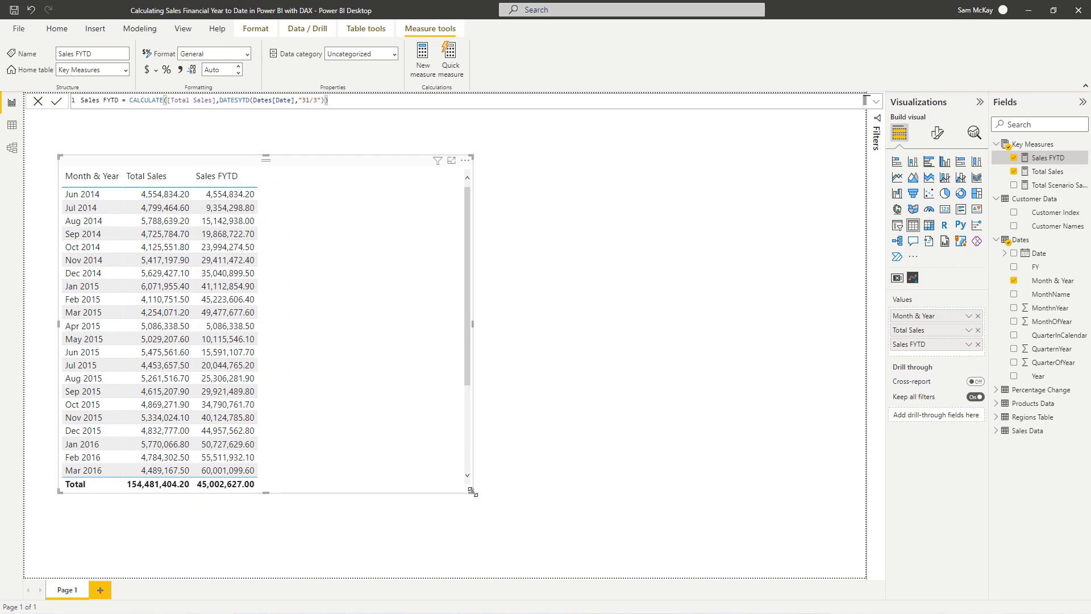
{"action": "left_click_drag", "start_coordinate": [473, 492], "coordinate": [296, 423]}
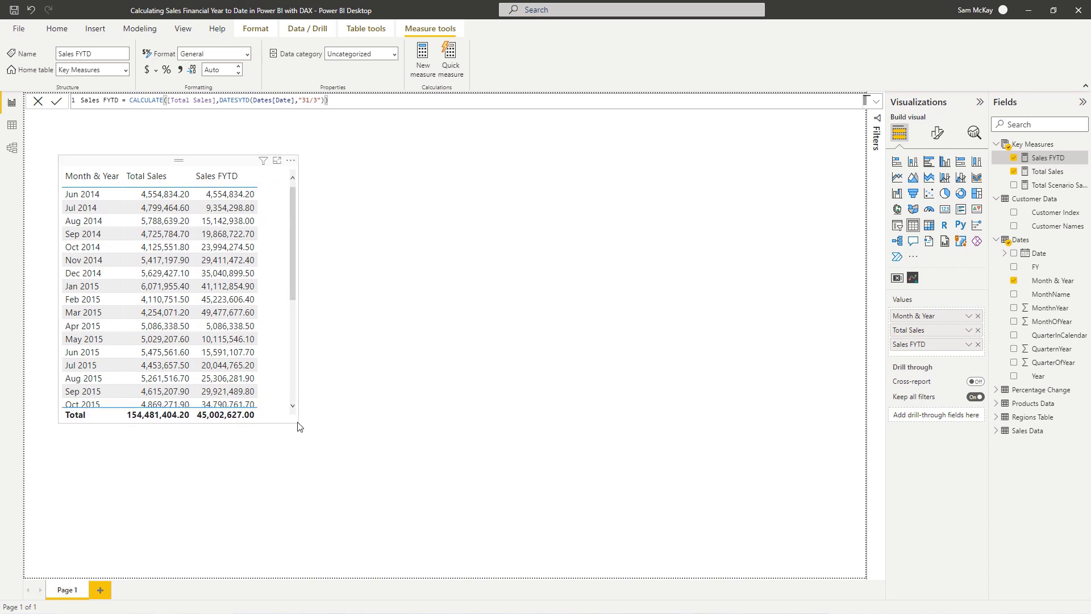
{"action": "left_click", "coordinate": [284, 329]}
{"action": "key", "text": "ctrl+c"}
{"action": "key", "text": "ctrl+v"}
- Place the copy to the right as an area chart without Total Sales
{"action": "left_click_drag", "start_coordinate": [499, 189], "coordinate": [556, 174]}
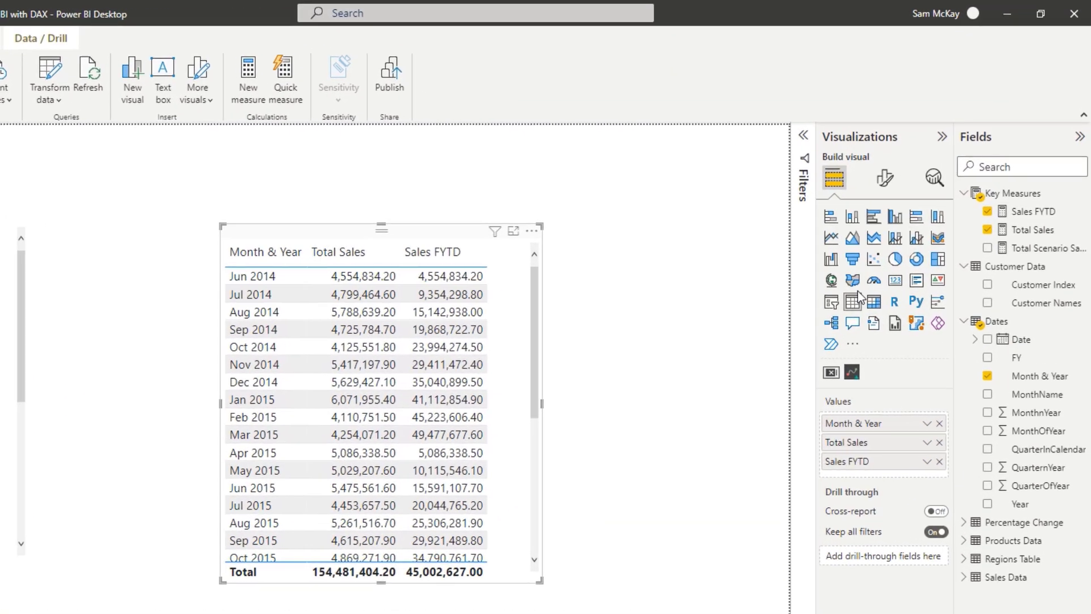
{"action": "left_click", "coordinate": [852, 237]}
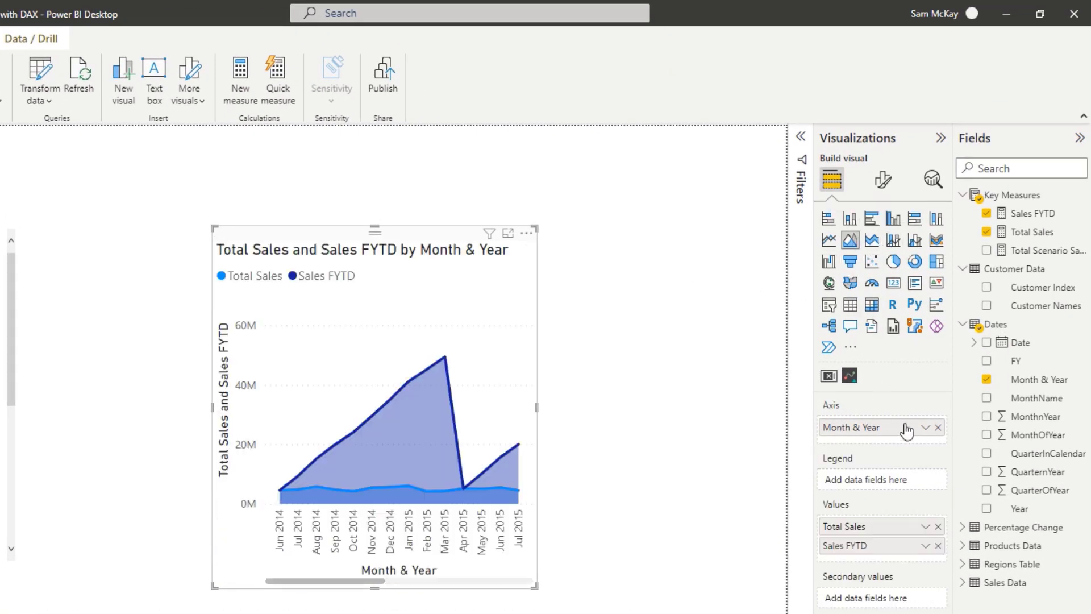
{"action": "left_click", "coordinate": [938, 527]}
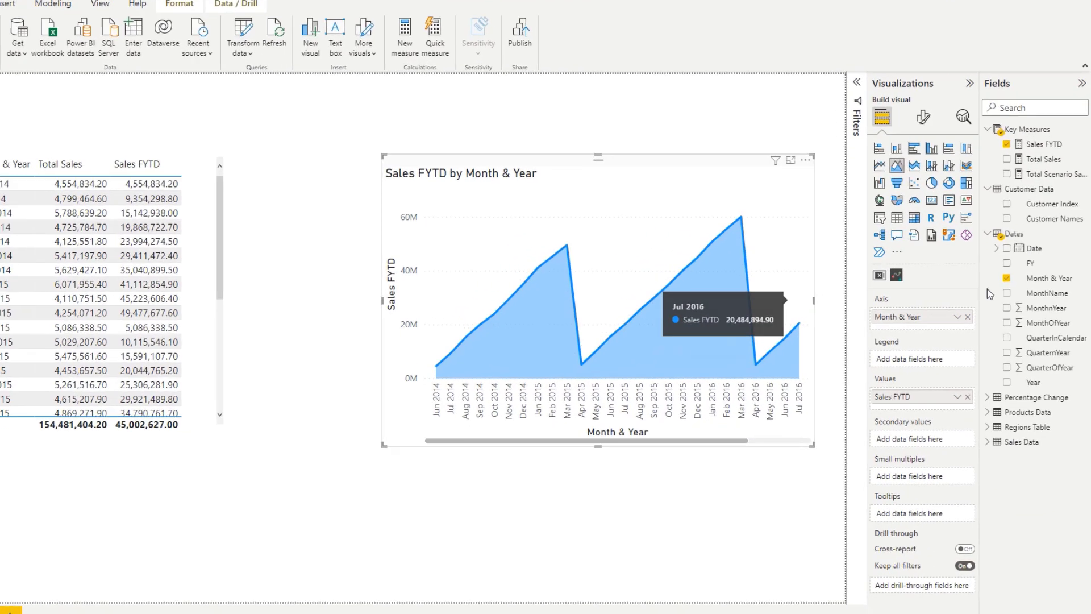
- Put plain Date on the area chart's axis in place of Month & Year, then resize and reposition the chart
{"action": "left_click_drag", "start_coordinate": [1035, 248], "coordinate": [916, 331]}
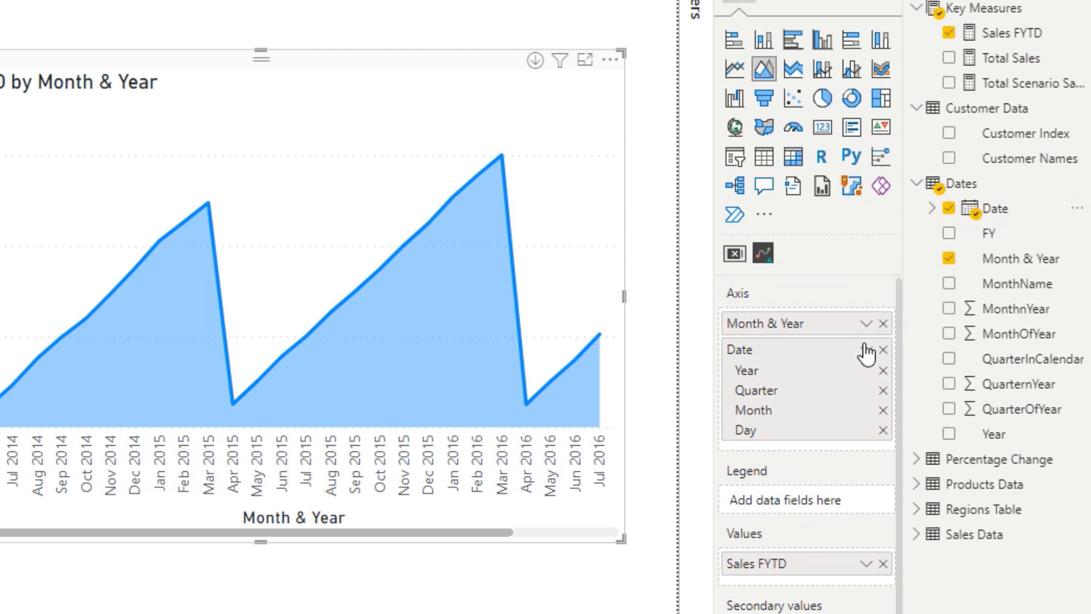
{"action": "left_click", "coordinate": [958, 331]}
{"action": "left_click", "coordinate": [917, 484]}
{"action": "left_click", "coordinate": [883, 323]}
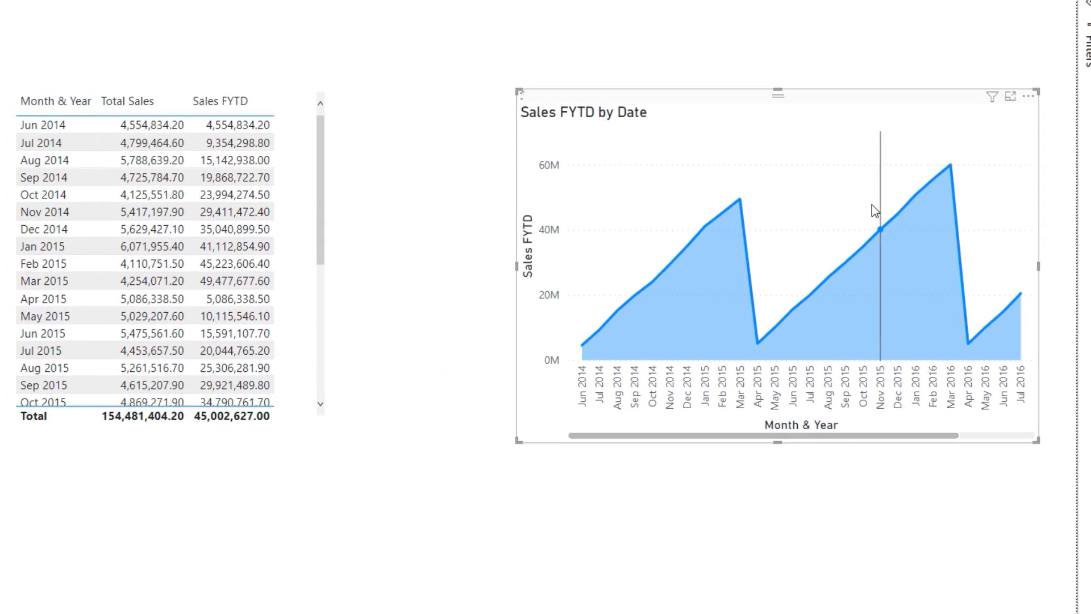
{"action": "left_click_drag", "start_coordinate": [539, 264], "coordinate": [468, 265]}
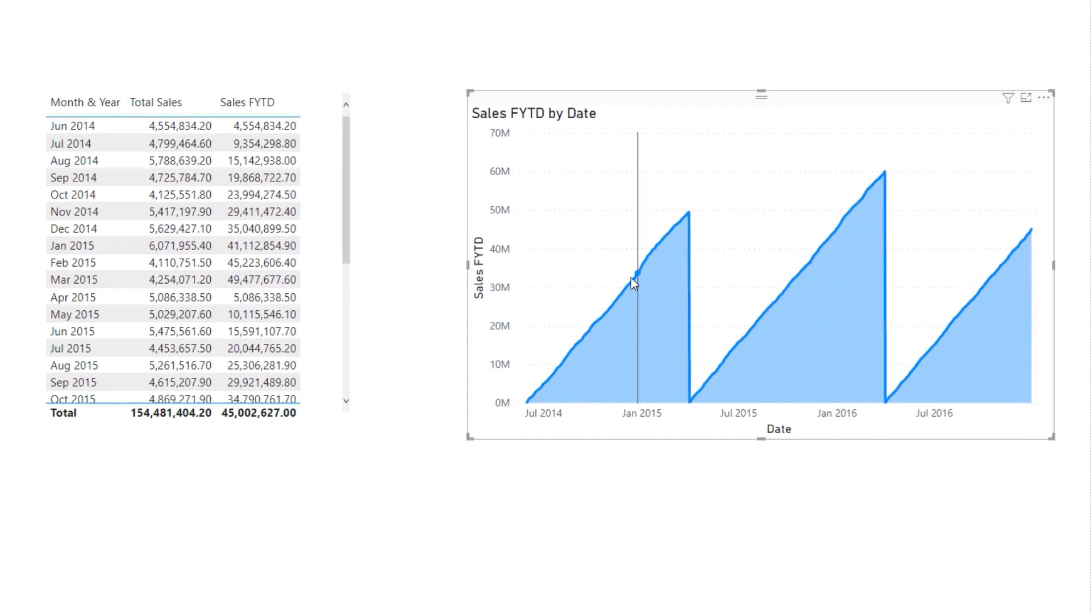
{"action": "mouse_move", "coordinate": [692, 275]}
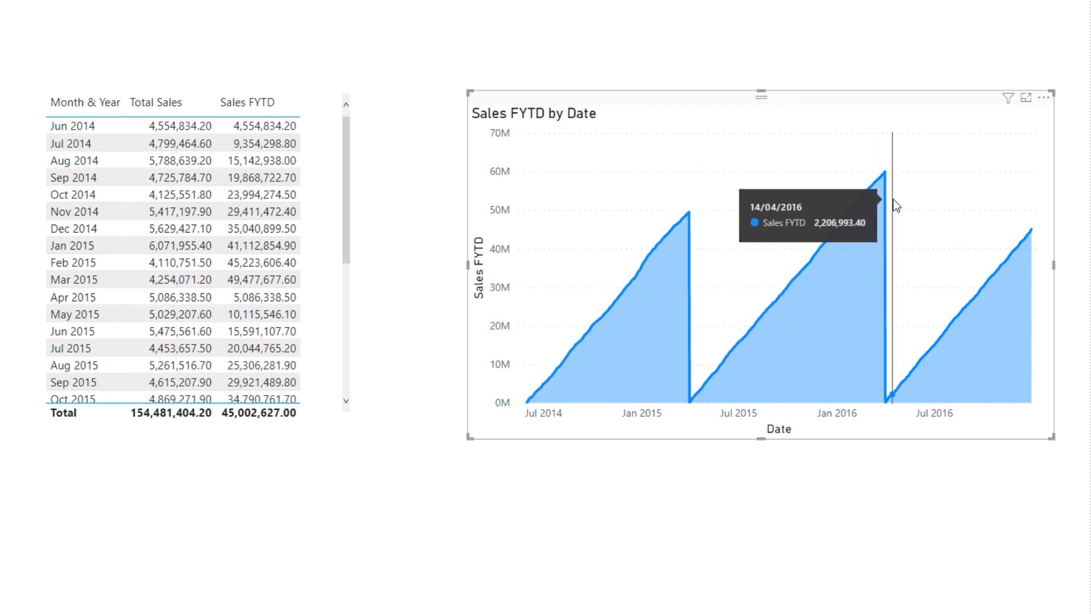
{"action": "left_click_drag", "start_coordinate": [894, 342], "coordinate": [885, 383]}
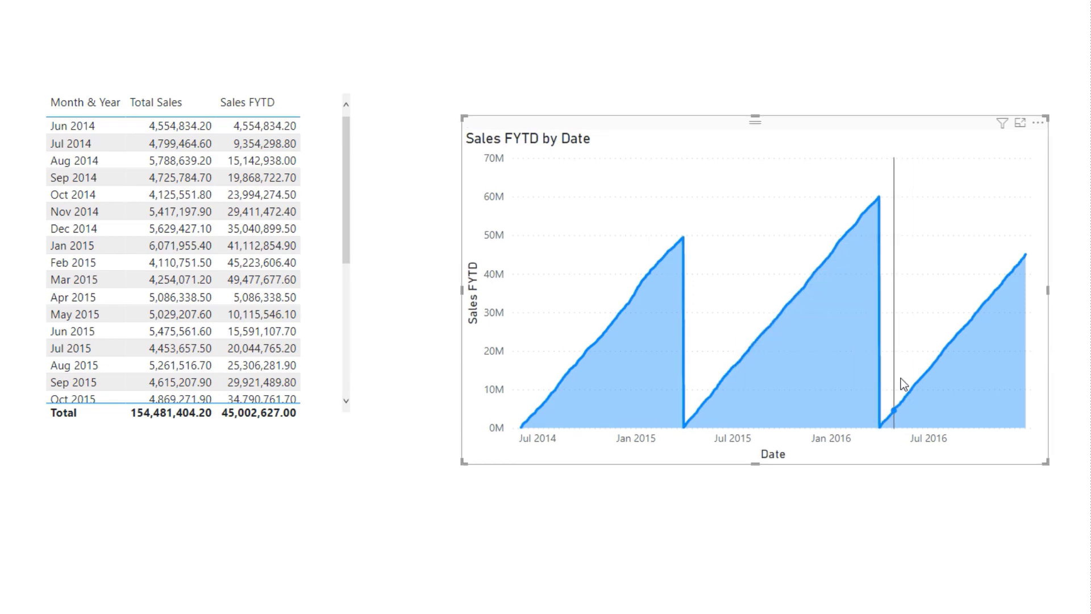